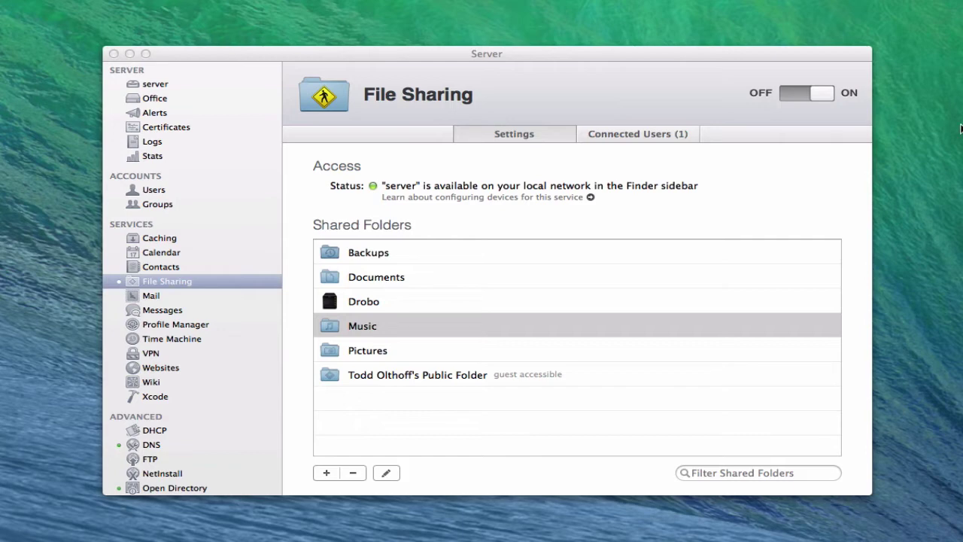
Step: Show File Sharing's Connected Users tab, listing one SMB user from 10.0.1.27
{"action": "left_click", "coordinate": [579, 55]}
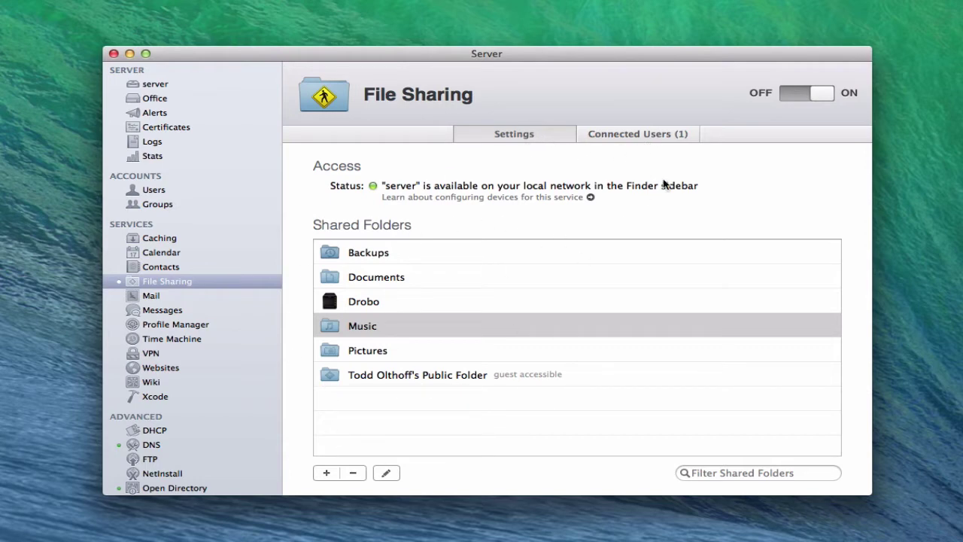
{"action": "left_click", "coordinate": [642, 134]}
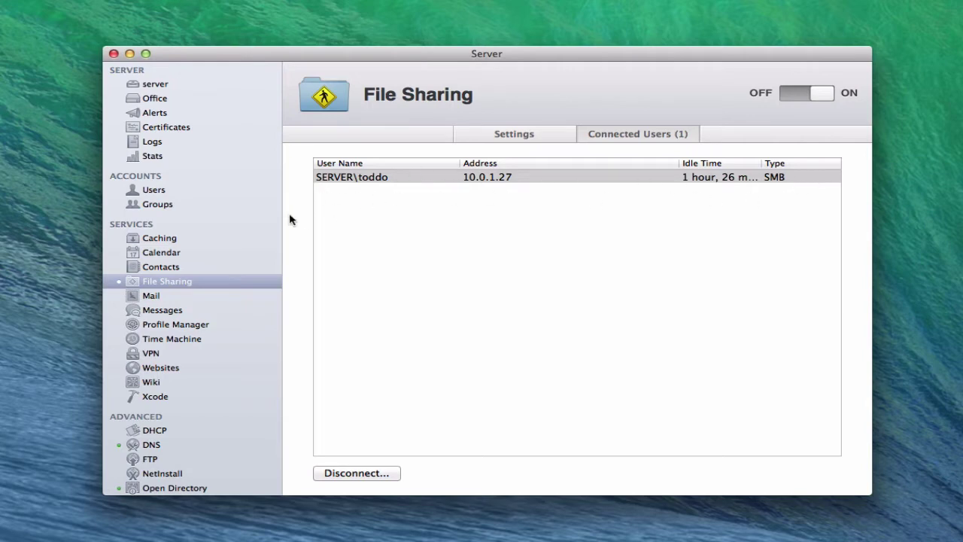
Step: Return from the connected user to the File Sharing Settings list and select the Music shared folder
{"action": "left_click", "coordinate": [389, 178]}
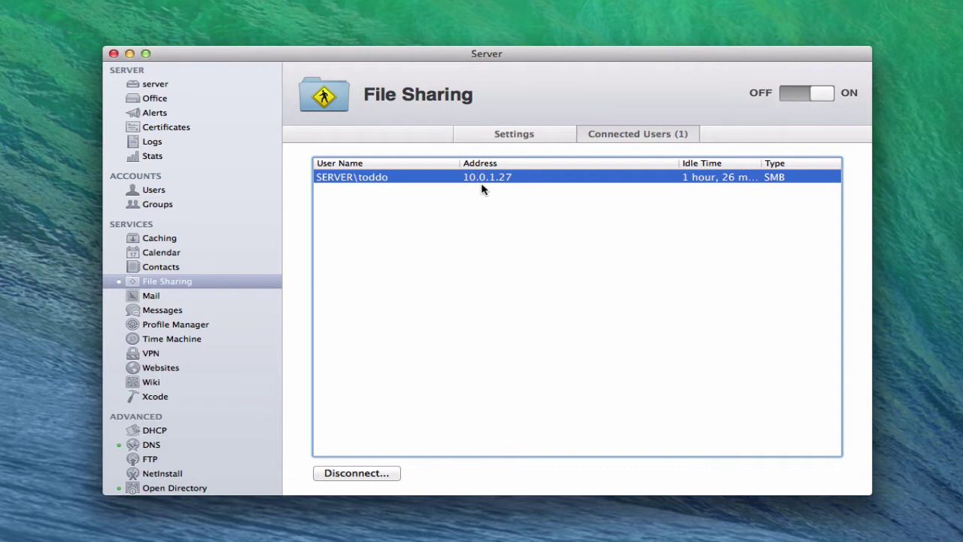
{"action": "left_click", "coordinate": [526, 140]}
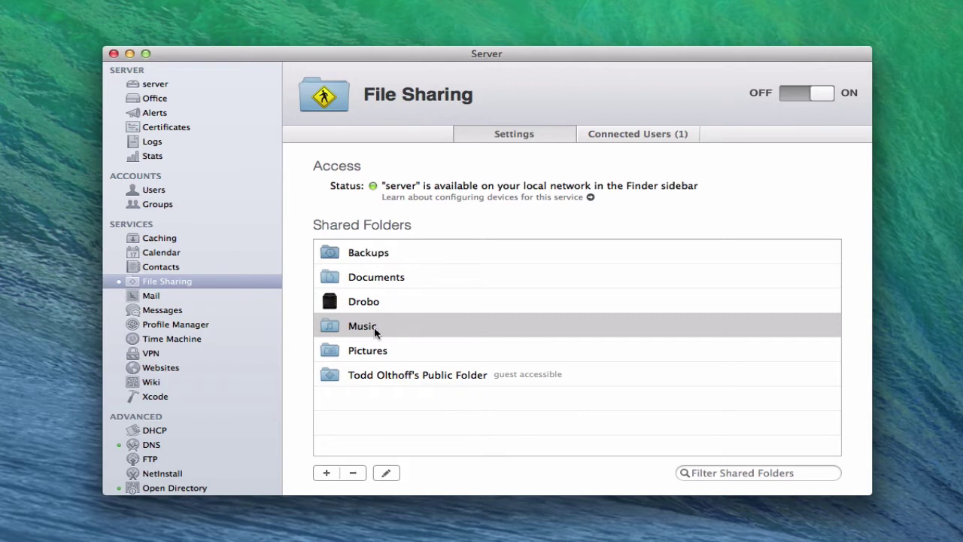
{"action": "left_click", "coordinate": [334, 327]}
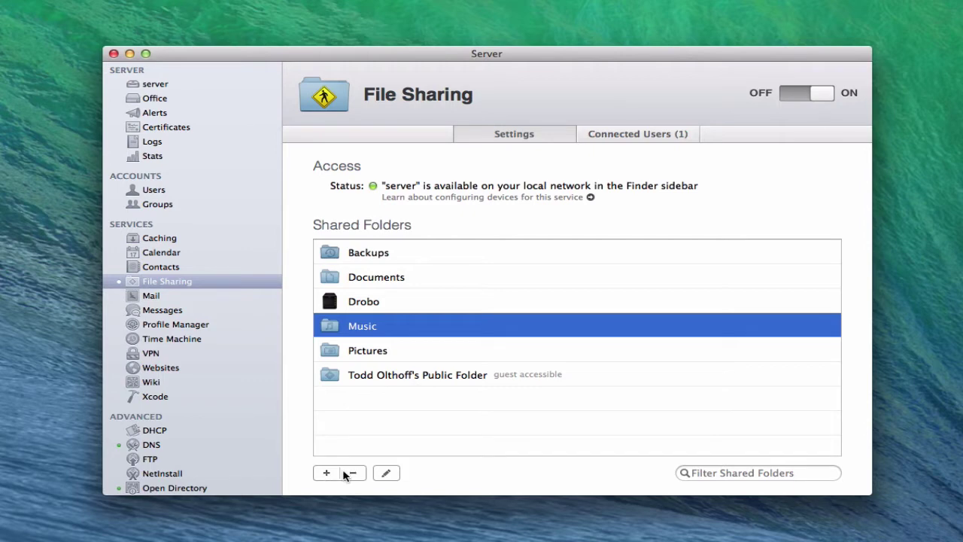
Step: Open the Music share's settings to see its permissions and SMB, AFP, WebDAV sharing
{"action": "left_click", "coordinate": [387, 473]}
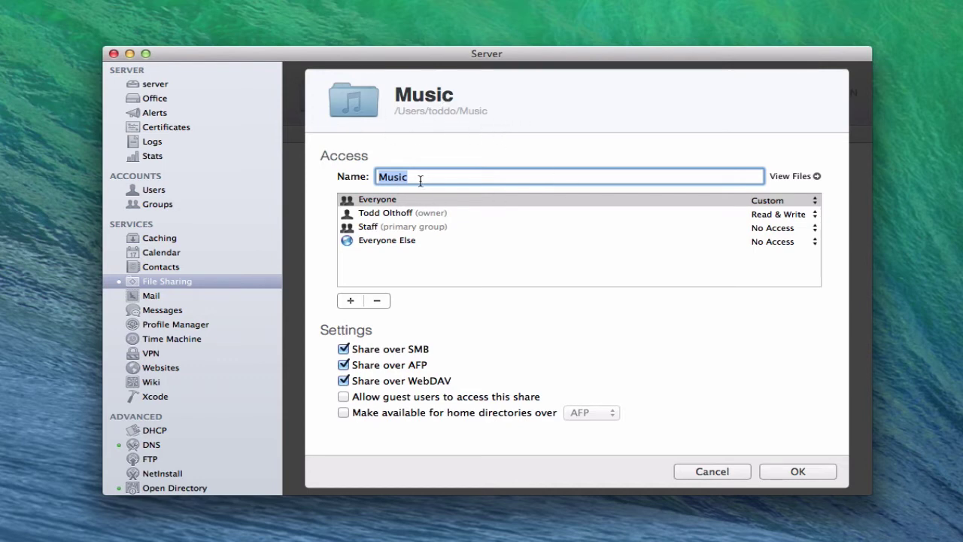
Step: View the Music folder's location on Server HD in Storage, then return to File Sharing
{"action": "left_click", "coordinate": [817, 176]}
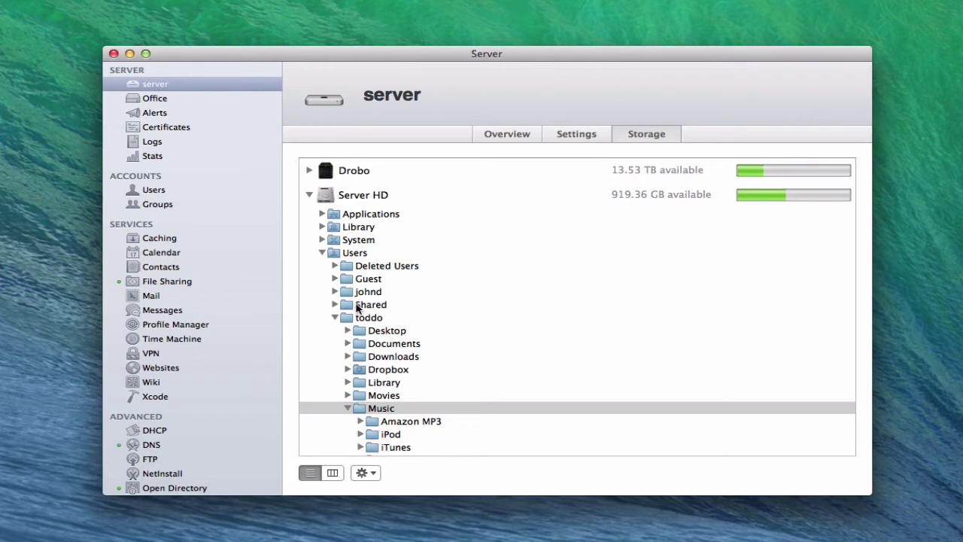
{"action": "left_click", "coordinate": [167, 282]}
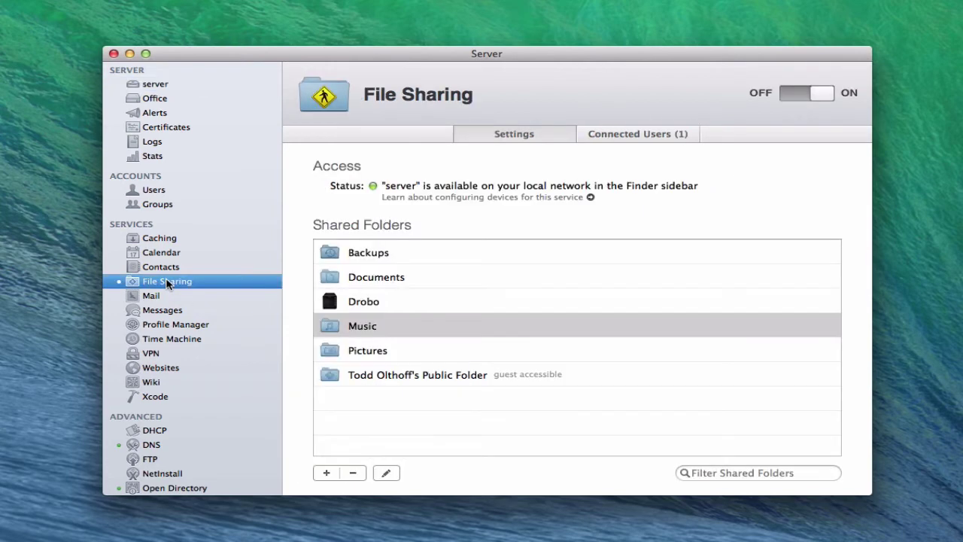
Step: Reopen the Music share settings and review the Everyone (Custom) and Everyone Else permission choices
{"action": "left_click", "coordinate": [386, 473]}
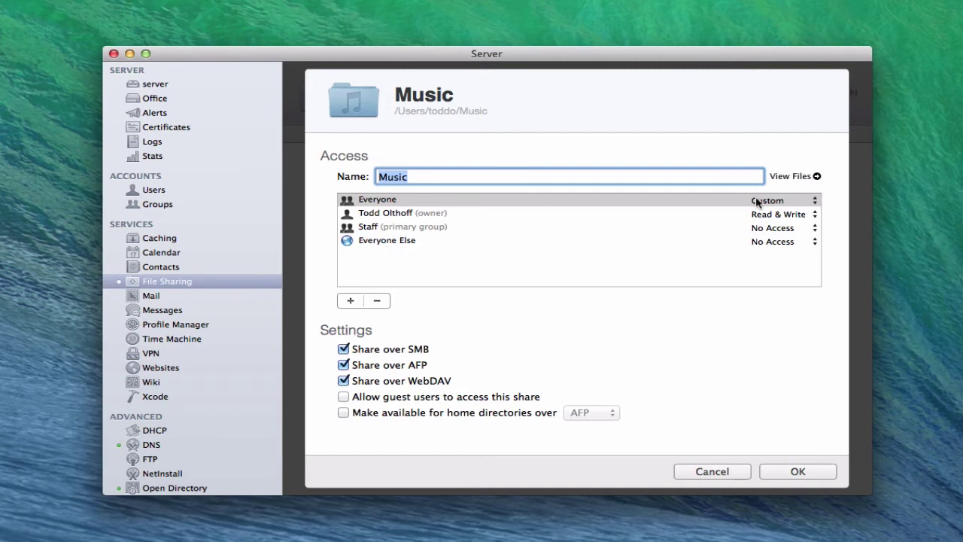
{"action": "left_click", "coordinate": [814, 201]}
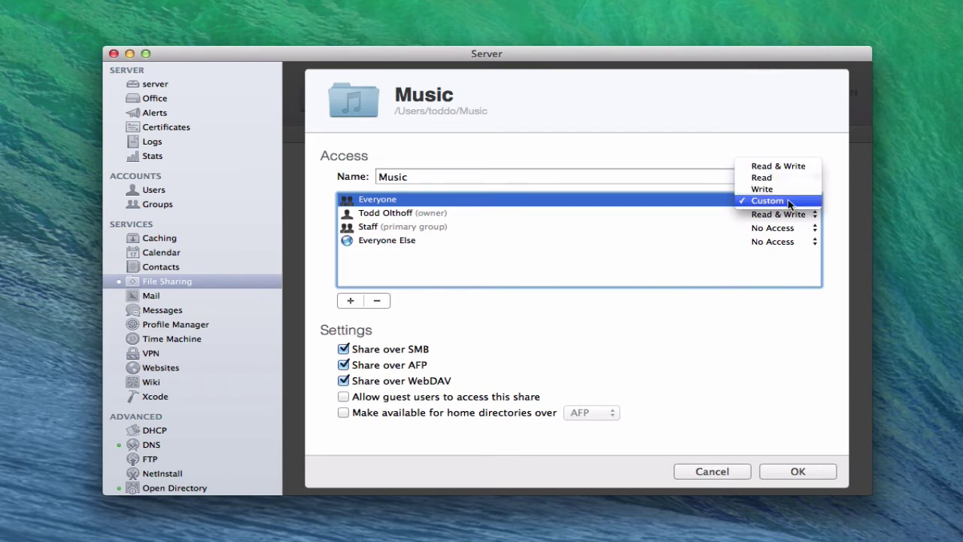
{"action": "left_click", "coordinate": [394, 199]}
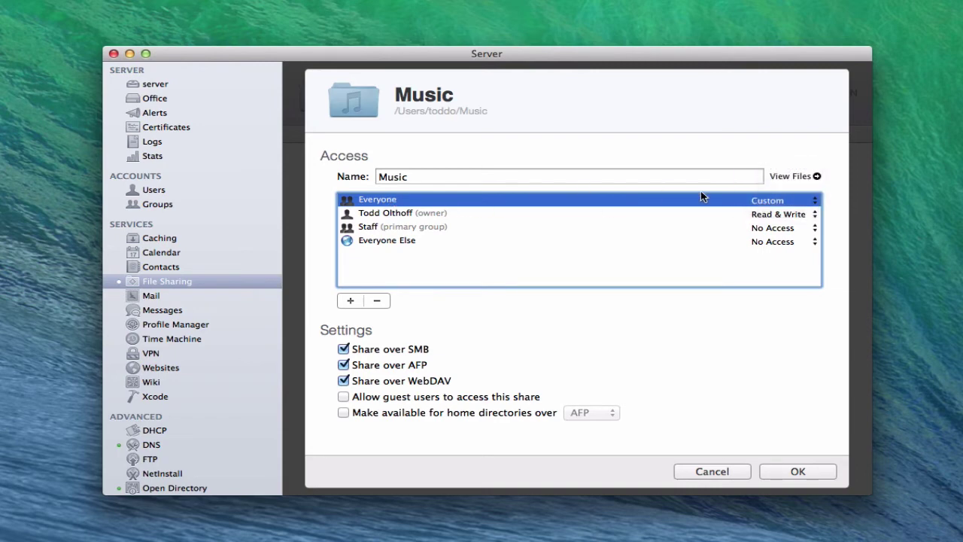
{"action": "left_click", "coordinate": [810, 242]}
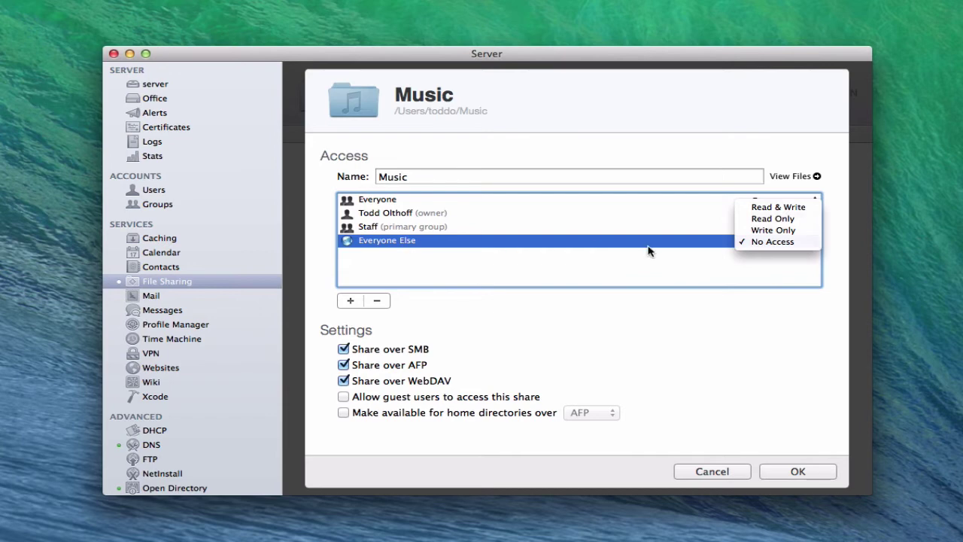
Step: Keep Everyone Else at No Access, add a Read & Write user entry, and start typing the user's name
{"action": "left_click", "coordinate": [527, 266]}
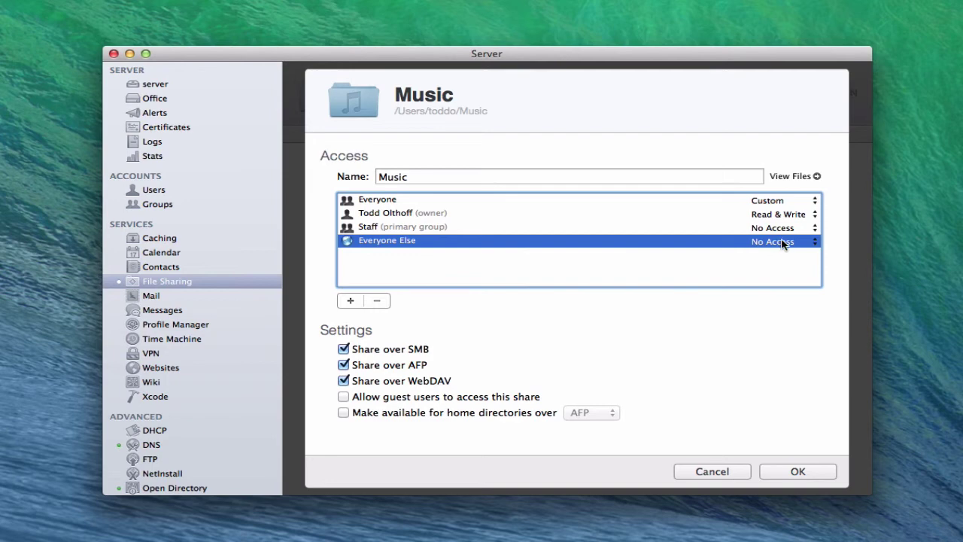
{"action": "left_click", "coordinate": [348, 301]}
{"action": "type", "text": "Jan"}
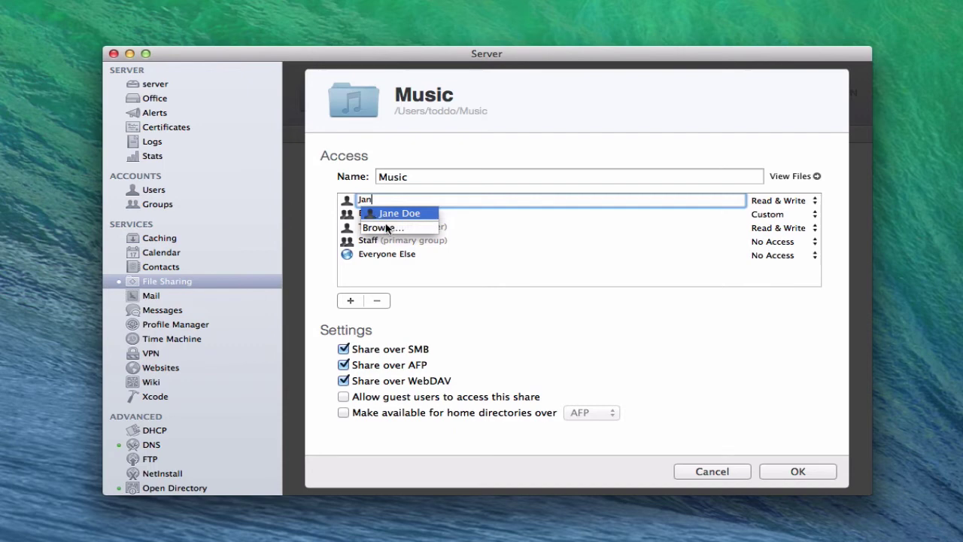
Step: Dismiss the name suggestions and cancel the unfinished new user entry
{"action": "left_click", "coordinate": [375, 295]}
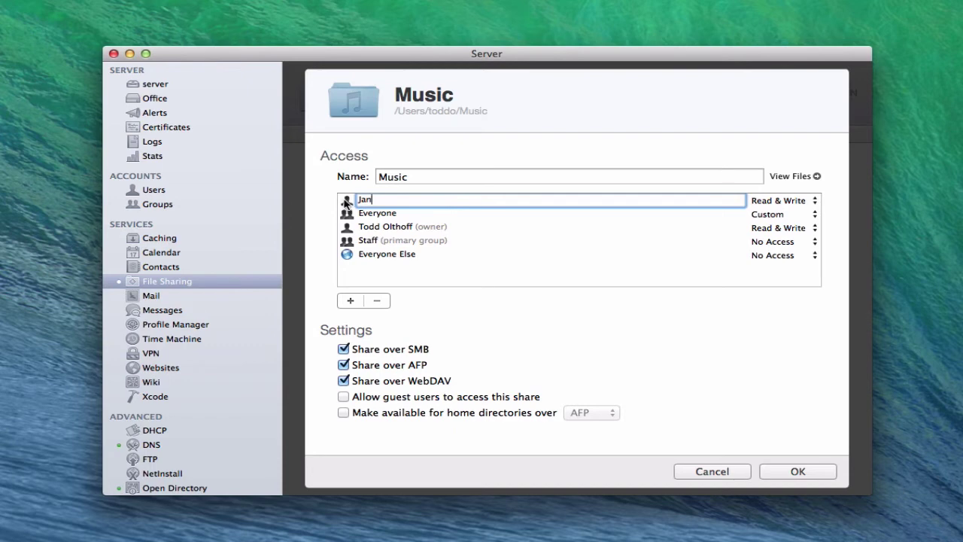
{"action": "key", "text": "Escape"}
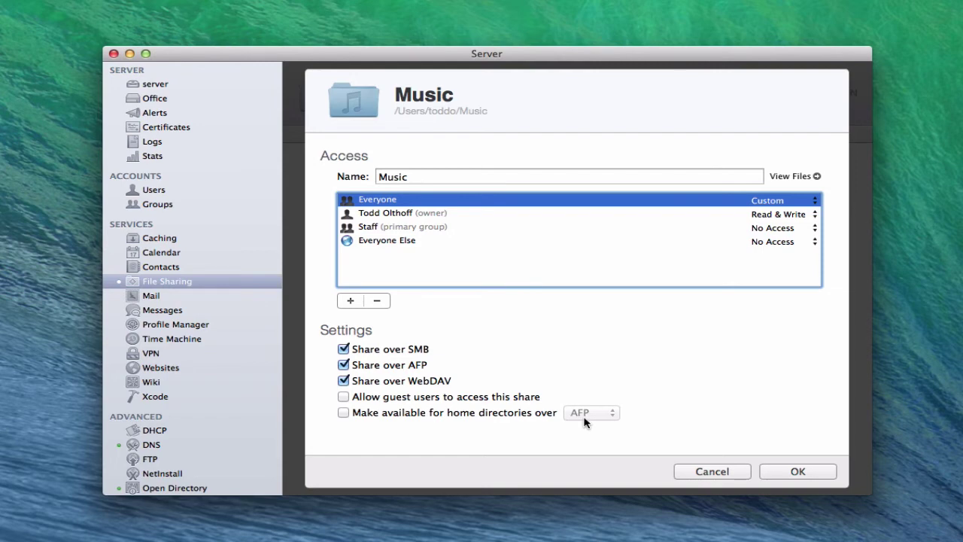
{"action": "left_click", "coordinate": [345, 415]}
{"action": "left_click", "coordinate": [615, 414]}
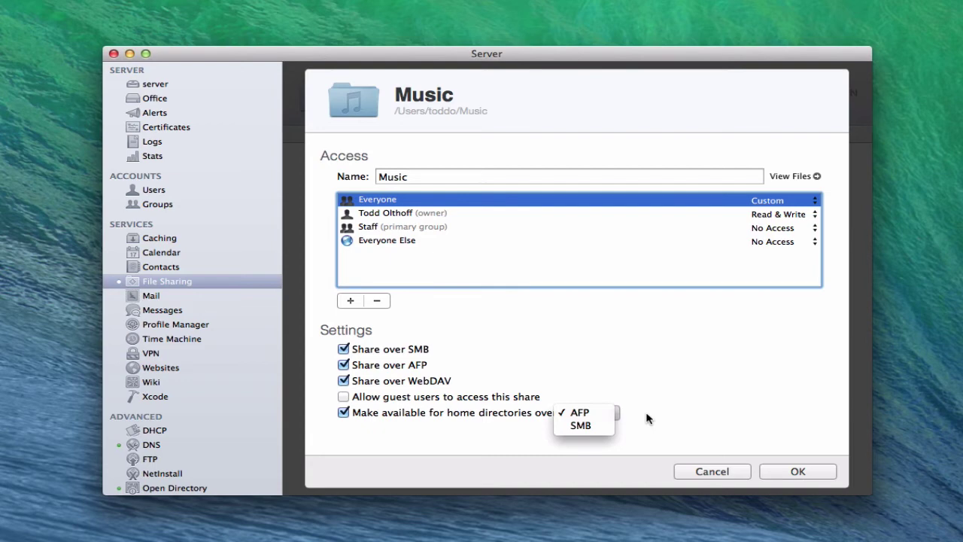
{"action": "left_click", "coordinate": [647, 418]}
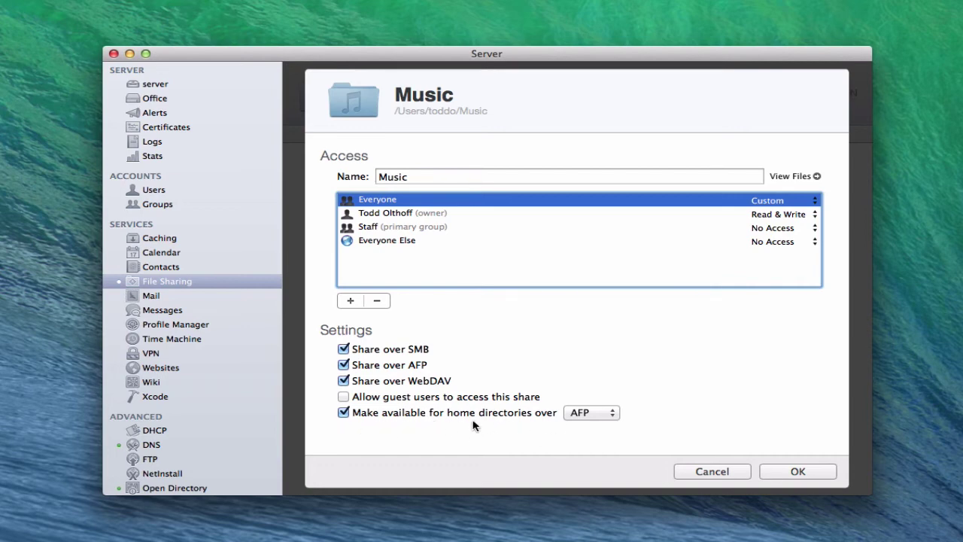
{"action": "left_click", "coordinate": [342, 413]}
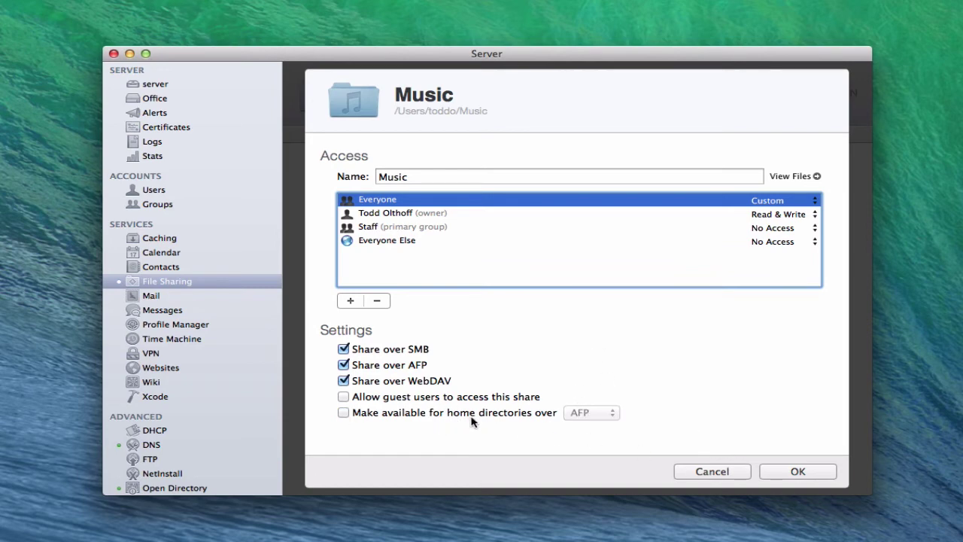
{"action": "left_click", "coordinate": [703, 472]}
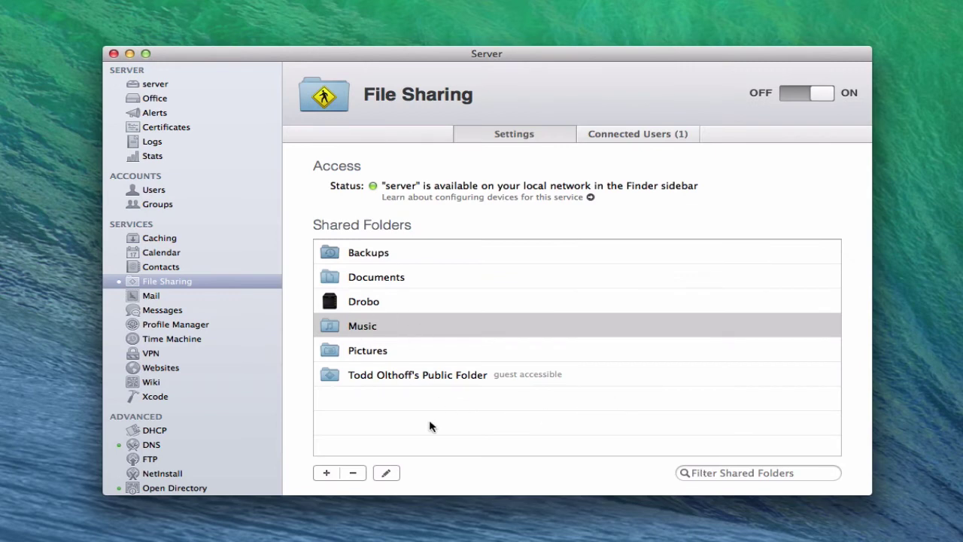
Step: Create a 'Home Folders' folder inside Documents and add it as a shared folder
{"action": "left_click", "coordinate": [324, 474]}
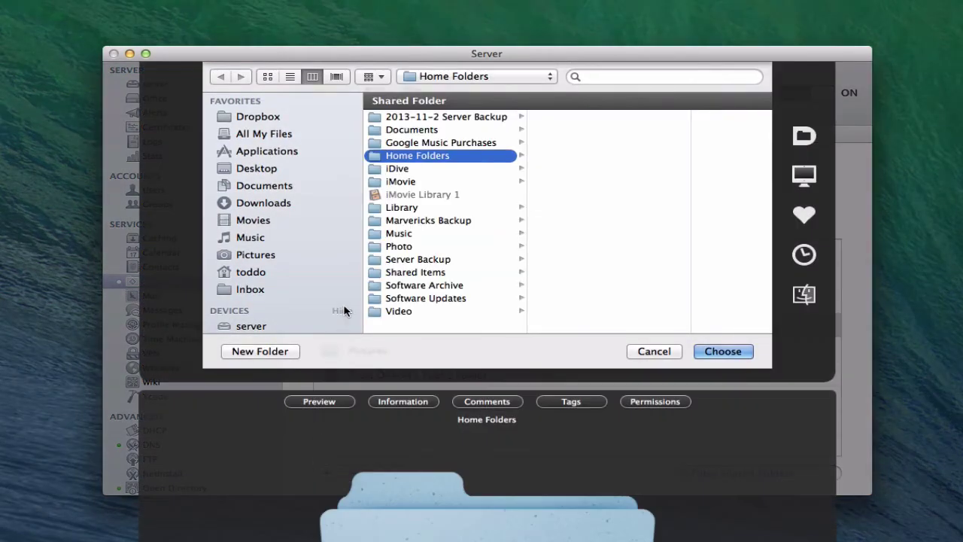
{"action": "left_click", "coordinate": [269, 188]}
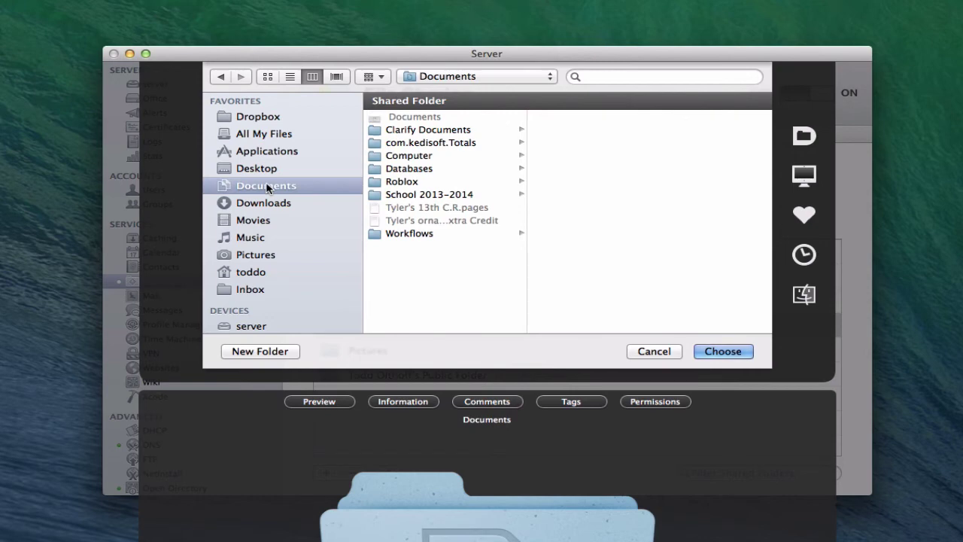
{"action": "left_click", "coordinate": [277, 352]}
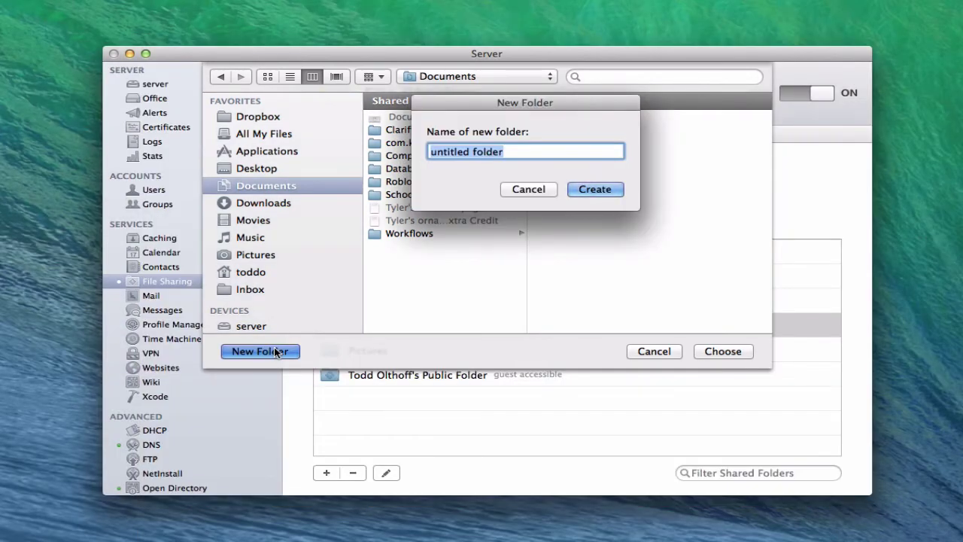
{"action": "type", "text": "Home Folders"}
{"action": "left_click", "coordinate": [606, 190]}
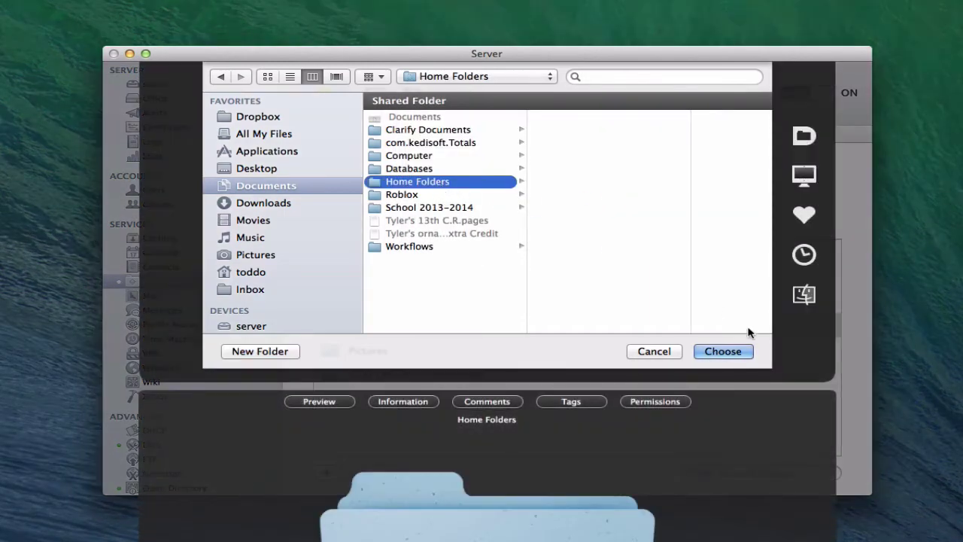
{"action": "left_click", "coordinate": [722, 352]}
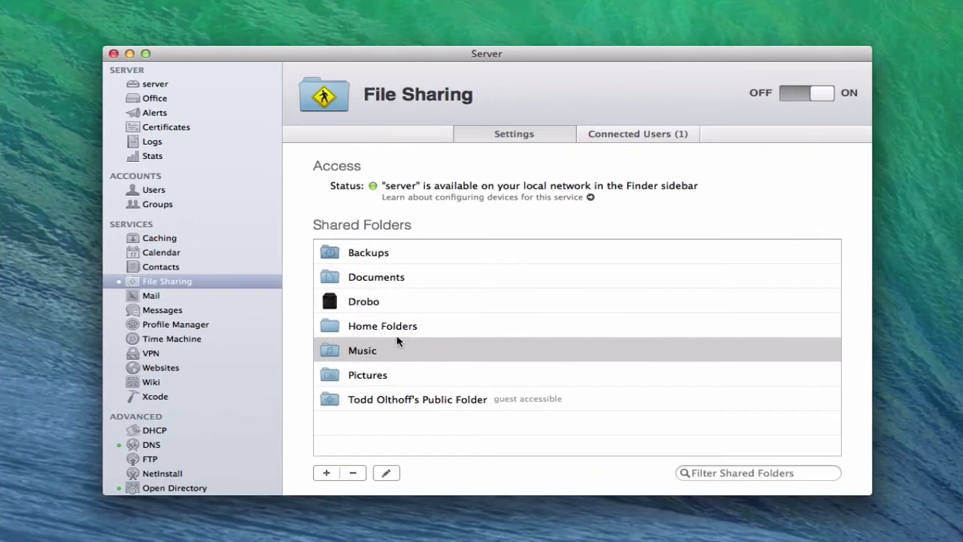
Step: Select the Home Folders share and open its settings: owner Read & Write, others Read Only
{"action": "left_click", "coordinate": [374, 332]}
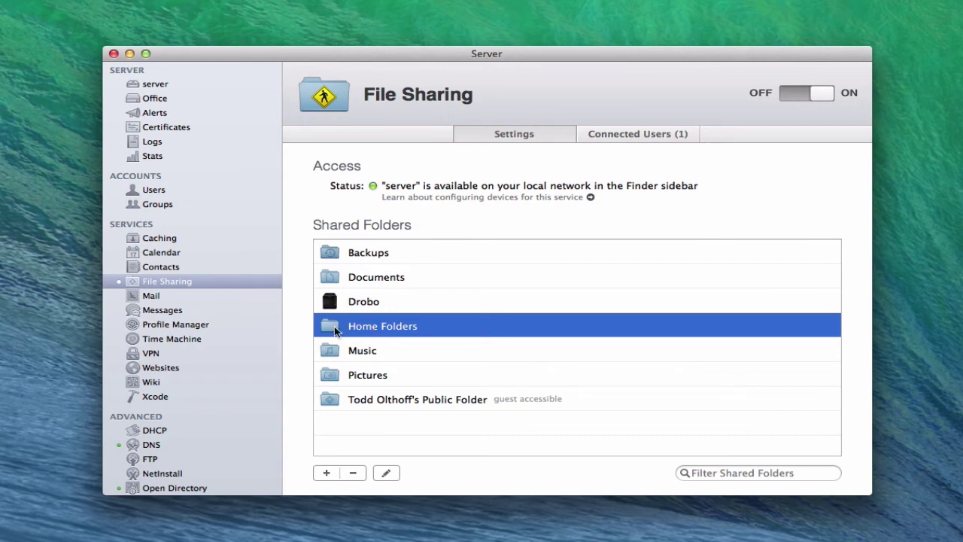
{"action": "left_click", "coordinate": [386, 473]}
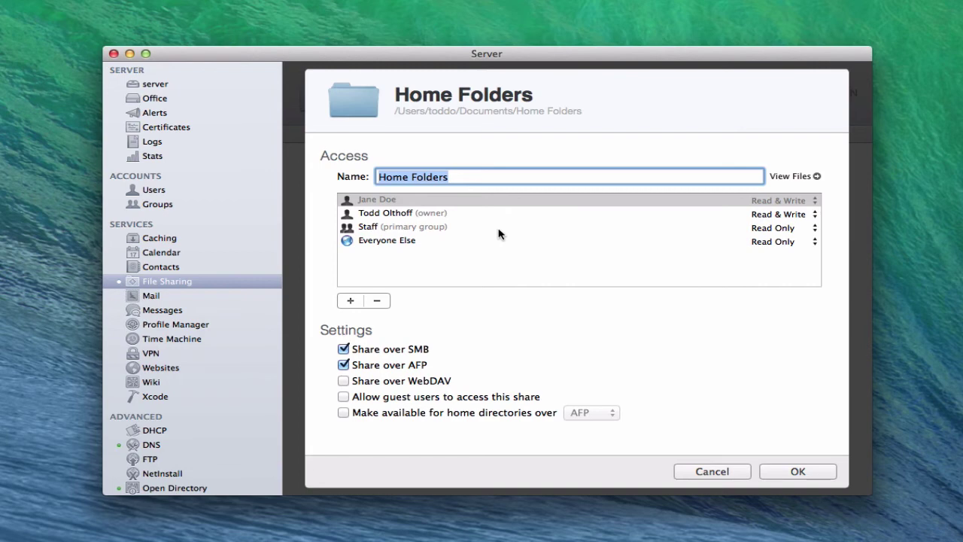
Step: Enable AFP home directories on Home Folders, set Staff to Read & Write, and save with OK
{"action": "left_click", "coordinate": [343, 413]}
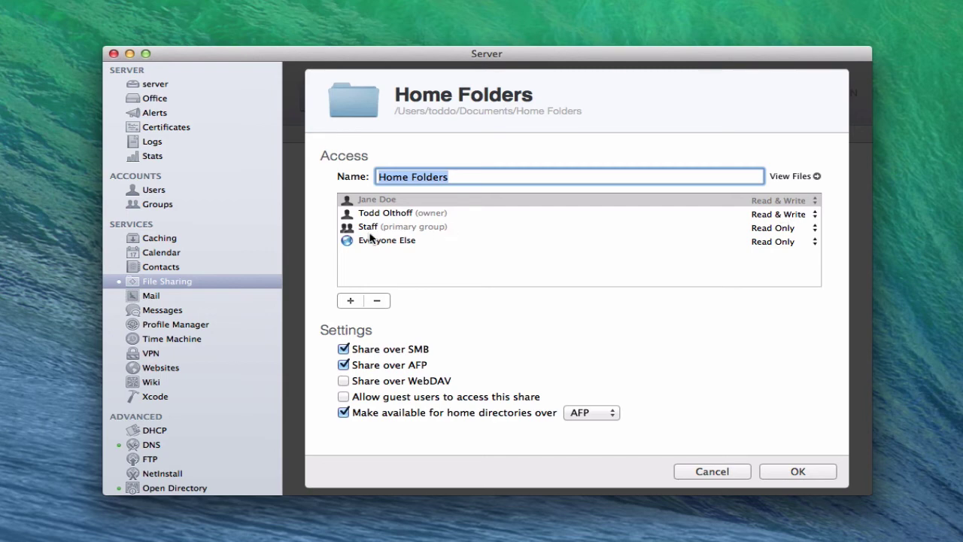
{"action": "left_click", "coordinate": [814, 228]}
{"action": "left_click", "coordinate": [808, 218]}
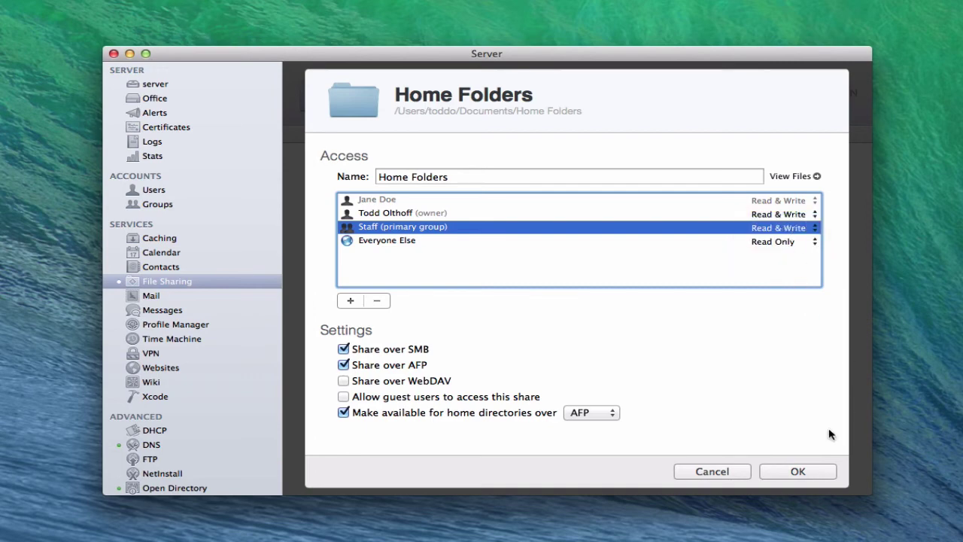
{"action": "left_click", "coordinate": [784, 473]}
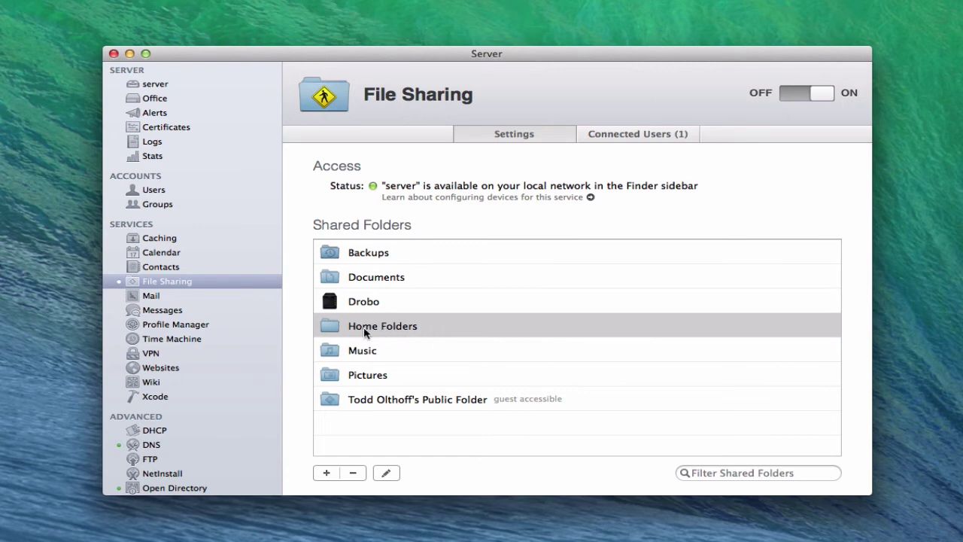
Step: Point the network user's home folder to the Home Folders share, with Limit disk usage left unchecked
{"action": "left_click", "coordinate": [154, 190]}
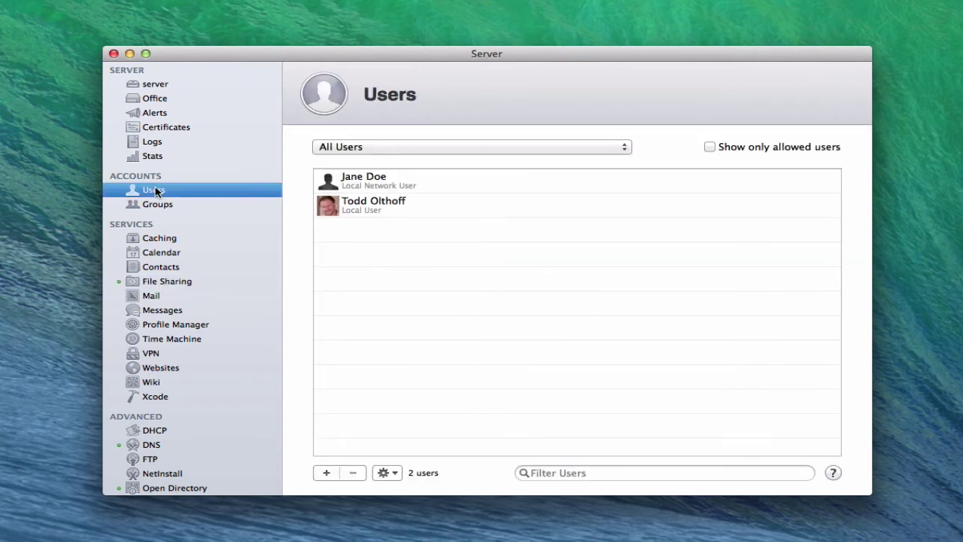
{"action": "left_click", "coordinate": [369, 182]}
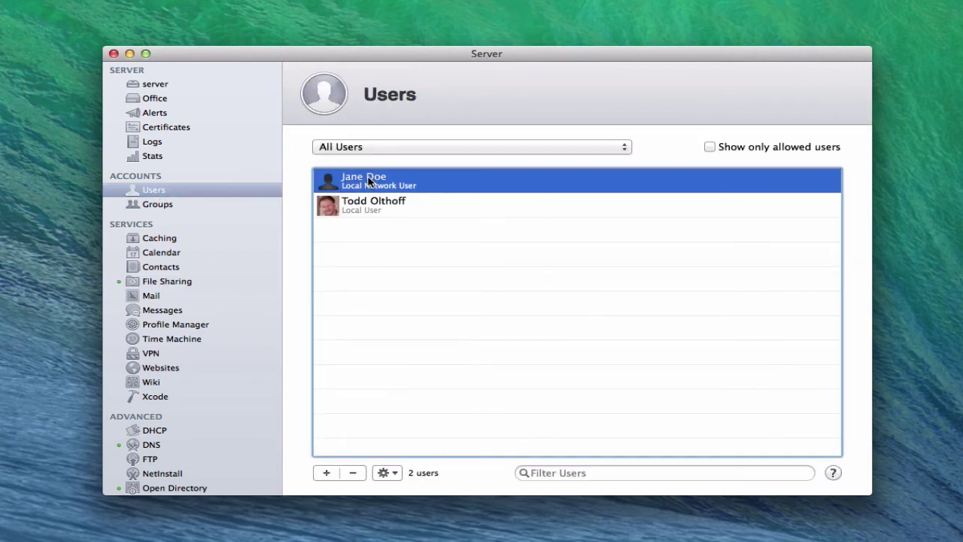
{"action": "double_click", "coordinate": [368, 182]}
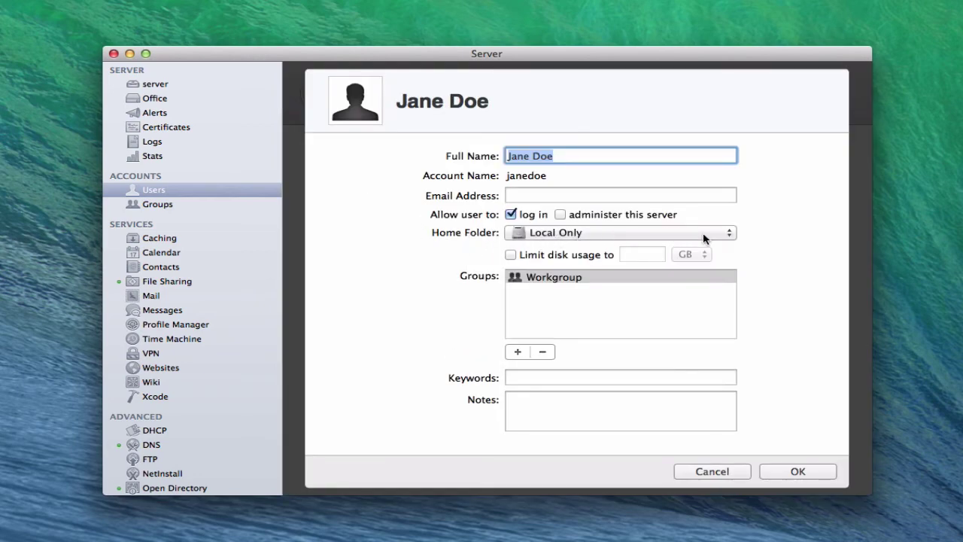
{"action": "left_click", "coordinate": [729, 236]}
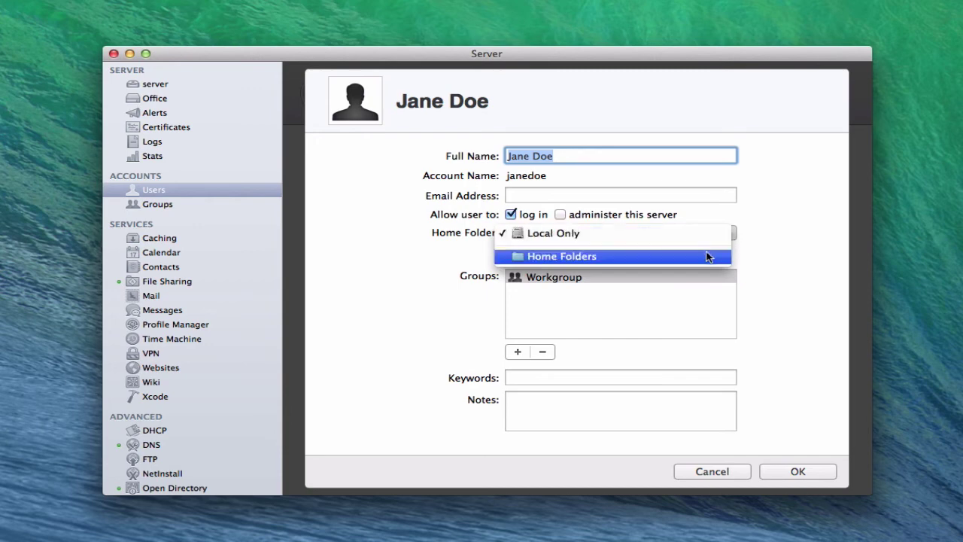
{"action": "left_click", "coordinate": [707, 256]}
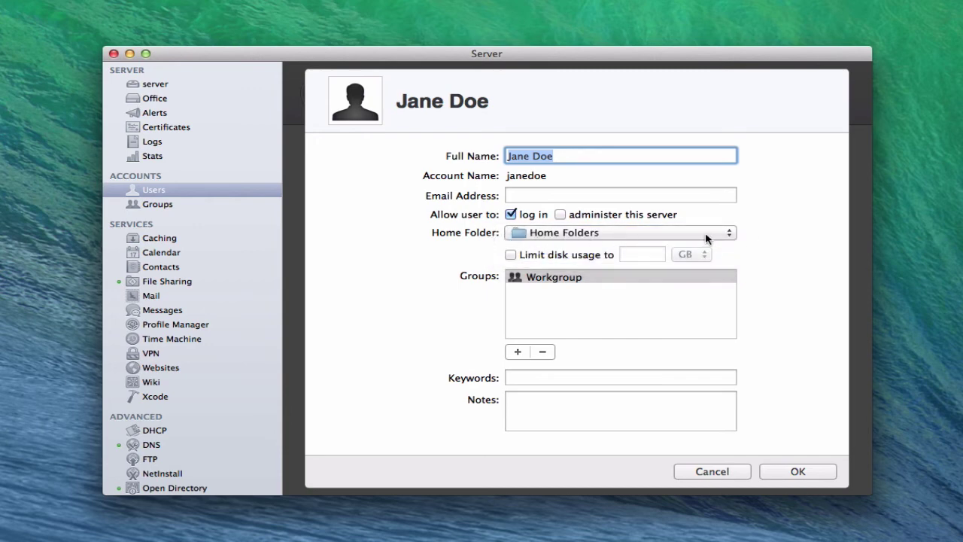
{"action": "left_click", "coordinate": [511, 256]}
{"action": "left_click", "coordinate": [511, 255]}
{"action": "left_click", "coordinate": [789, 474]}
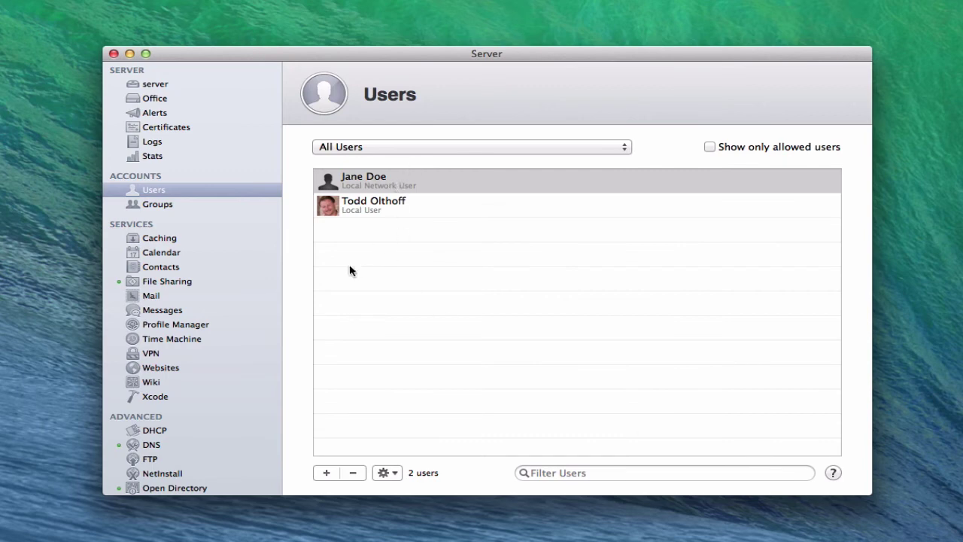
{"action": "left_click", "coordinate": [161, 280]}
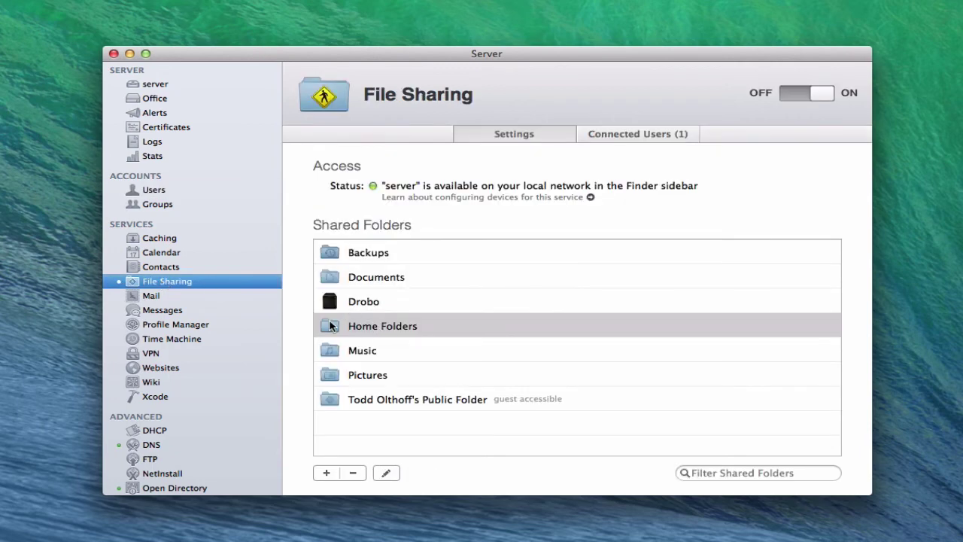
Step: Browse the Home Folders share on the server disk and expand the user's home folder inside it
{"action": "left_click", "coordinate": [332, 326]}
{"action": "double_click", "coordinate": [331, 326]}
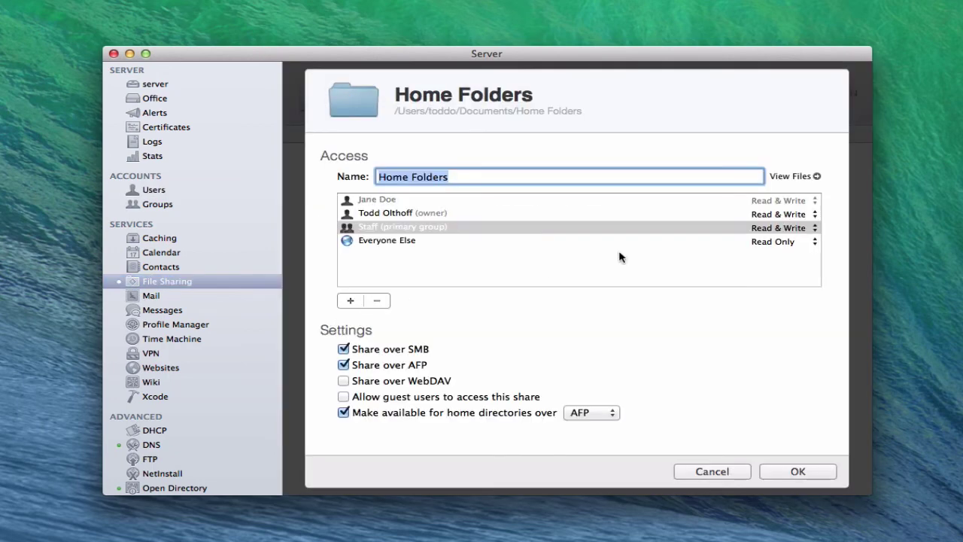
{"action": "left_click", "coordinate": [817, 177]}
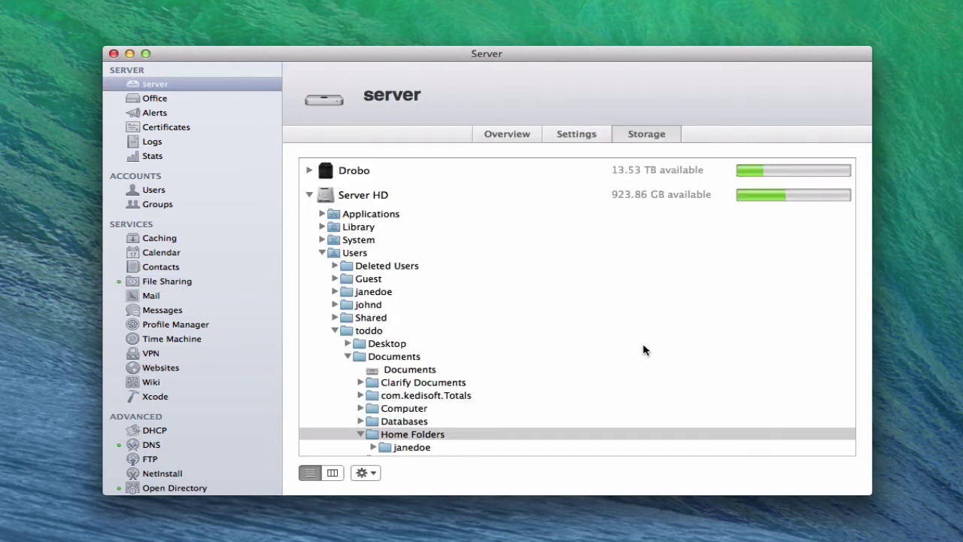
{"action": "scroll", "coordinate": [644, 346], "scroll_direction": "down", "scroll_amount": 3}
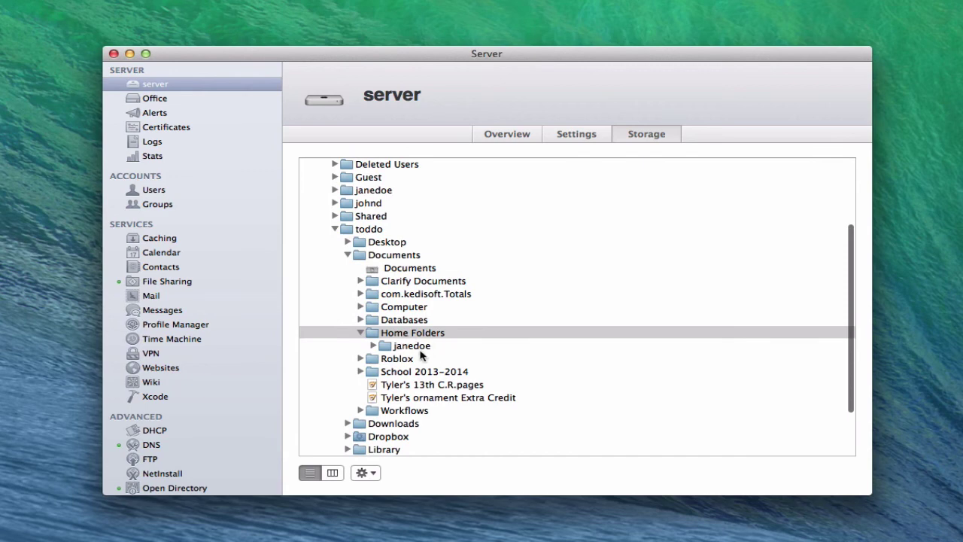
{"action": "left_click", "coordinate": [373, 345]}
{"action": "scroll", "coordinate": [430, 439], "scroll_direction": "down", "scroll_amount": 1}
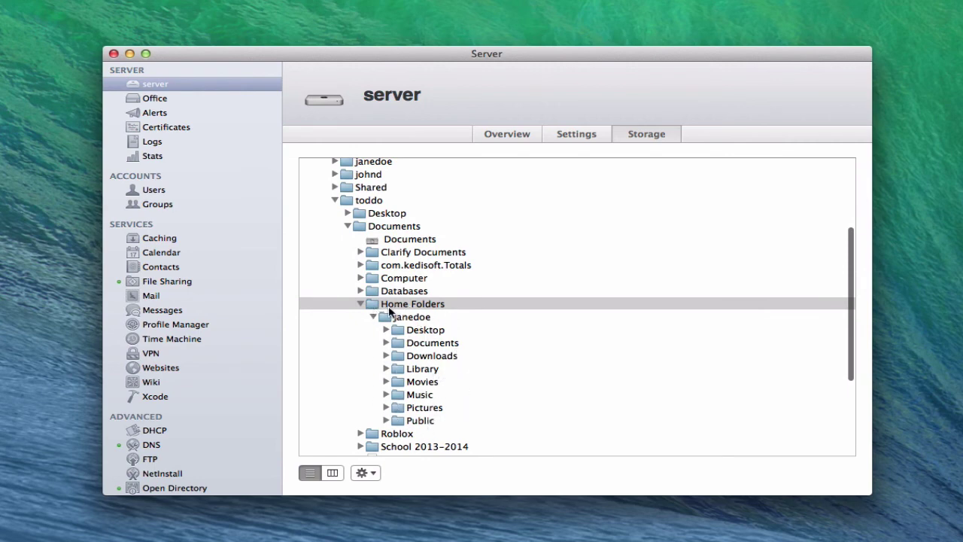
Step: Bring up the Groups list and select the Workgroup group
{"action": "scroll", "coordinate": [388, 286], "scroll_direction": "up", "scroll_amount": 2}
{"action": "scroll", "coordinate": [378, 251], "scroll_direction": "up", "scroll_amount": 5}
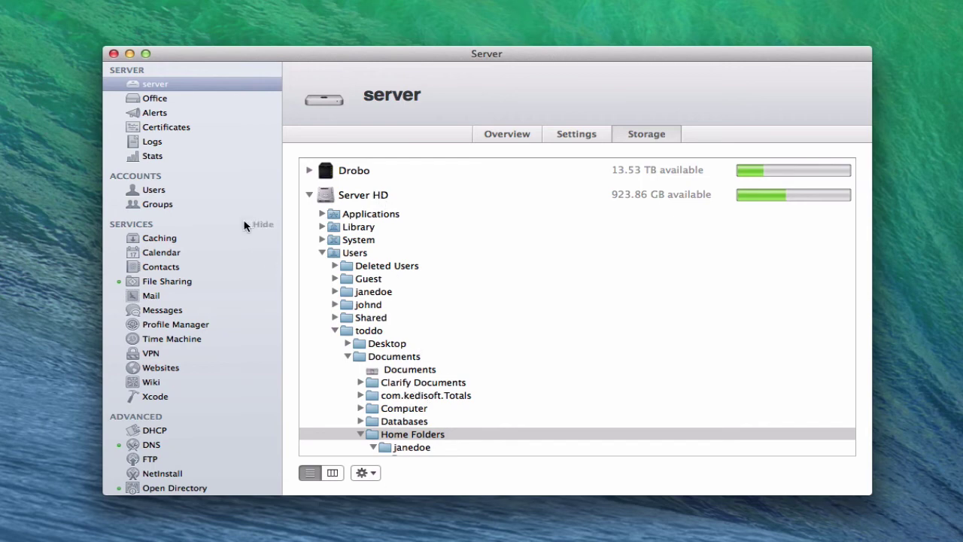
{"action": "left_click", "coordinate": [158, 206]}
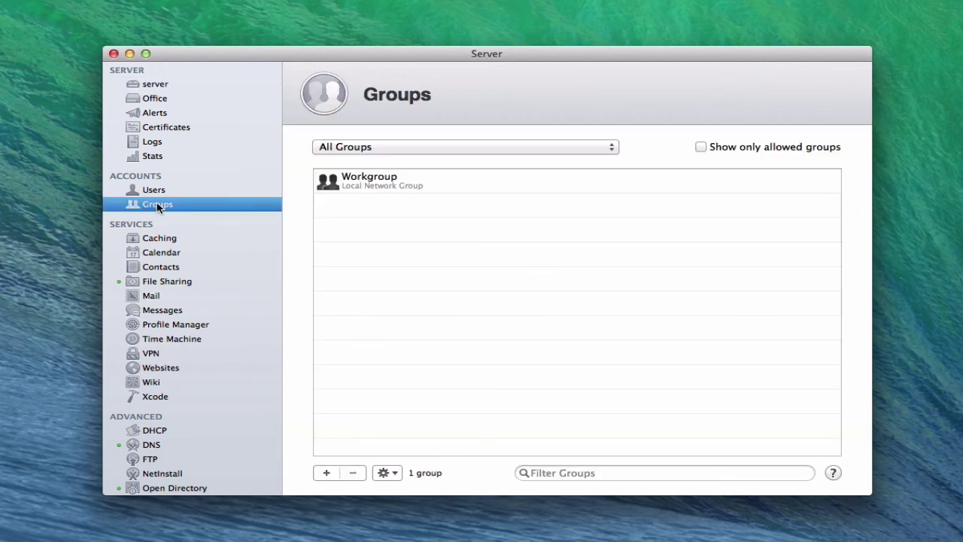
{"action": "left_click", "coordinate": [331, 186]}
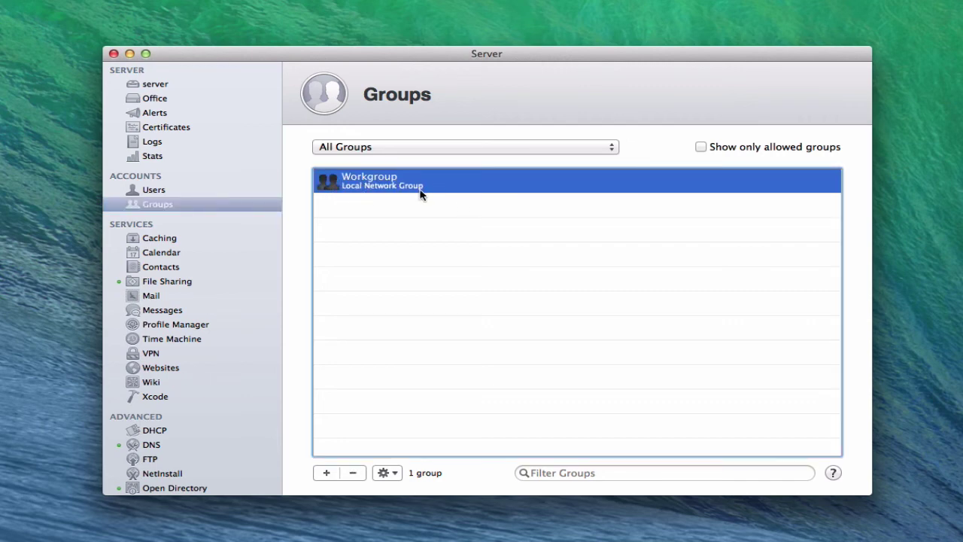
Step: Turn on 'Give this group a shared folder' for Workgroup and save
{"action": "double_click", "coordinate": [337, 181]}
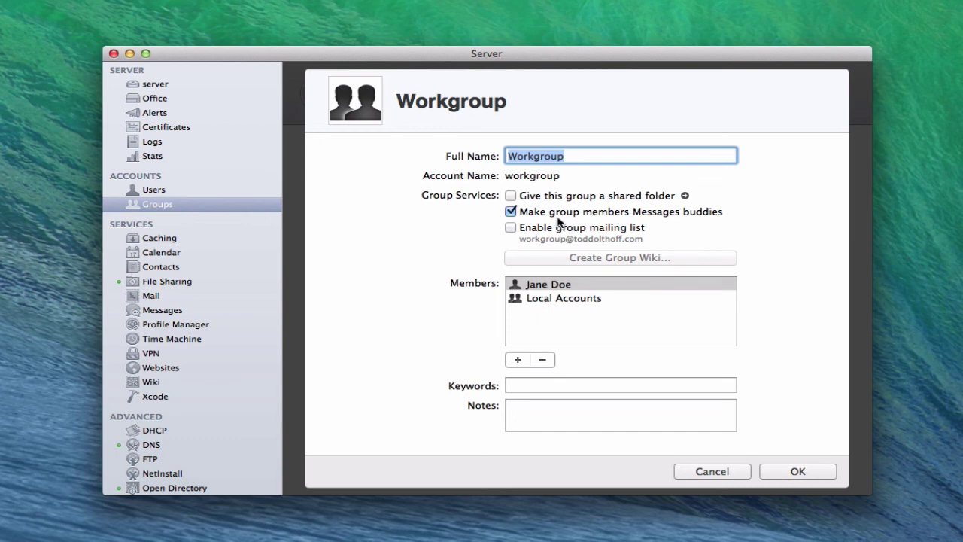
{"action": "left_click", "coordinate": [510, 197]}
{"action": "left_click", "coordinate": [799, 473]}
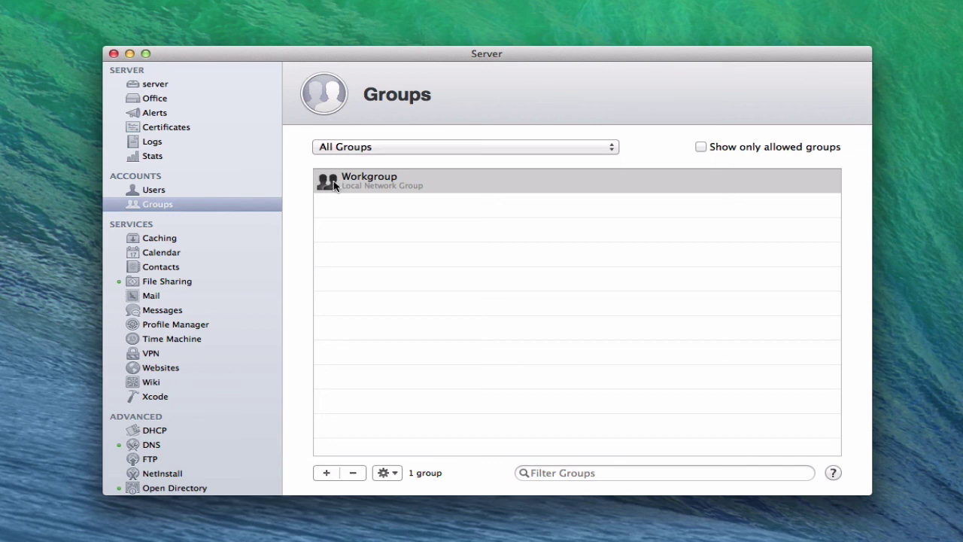
Step: Confirm Workgroup's shared folder is the workgroup folder inside Groups on Server HD
{"action": "double_click", "coordinate": [333, 185]}
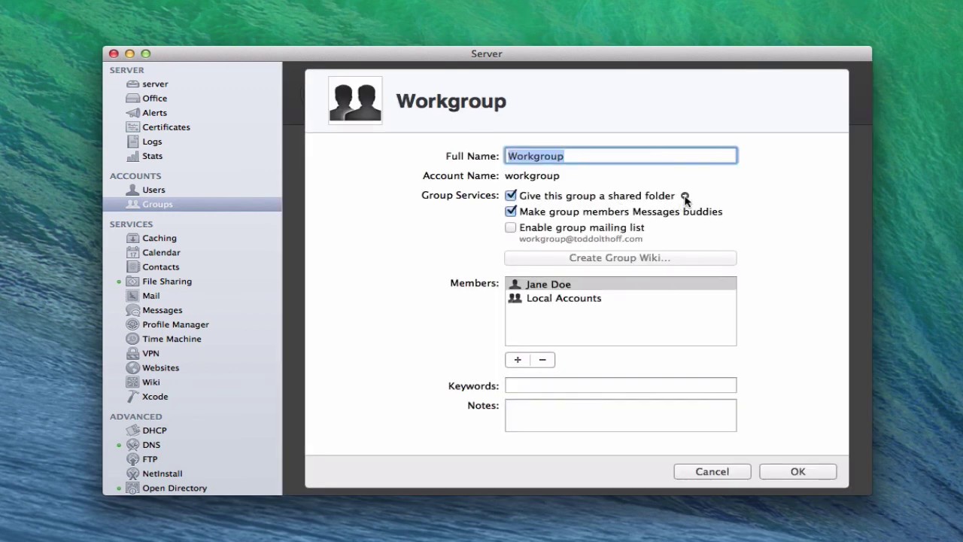
{"action": "left_click", "coordinate": [685, 196]}
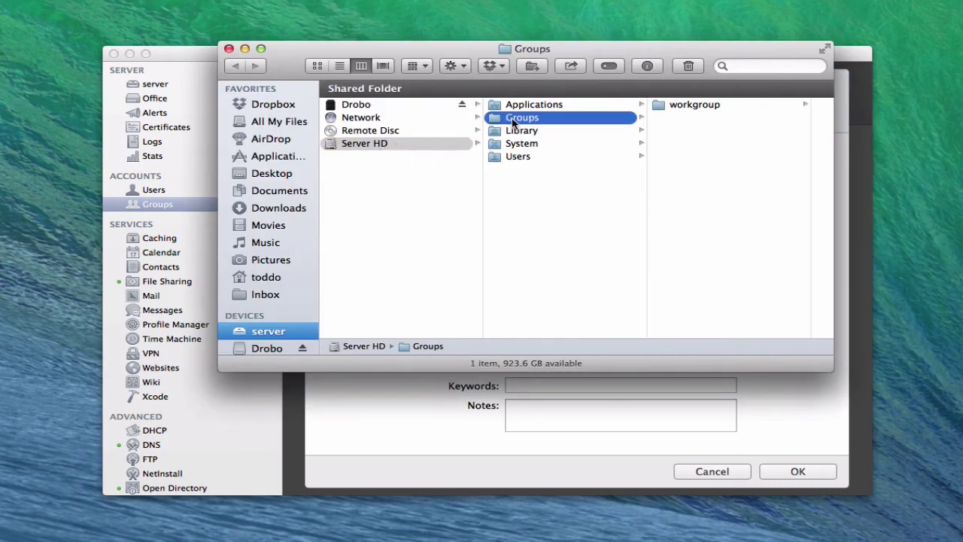
{"action": "left_click", "coordinate": [673, 107]}
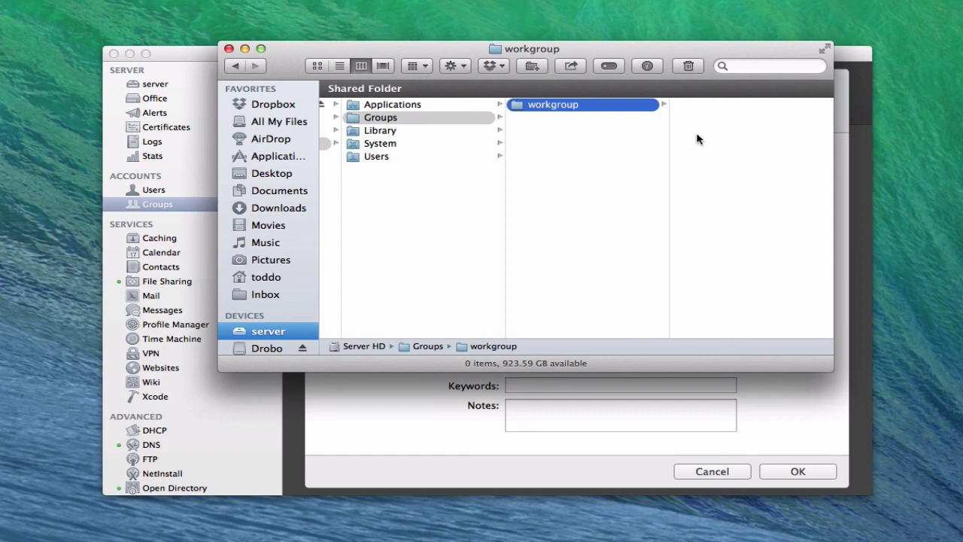
{"action": "left_click", "coordinate": [229, 49]}
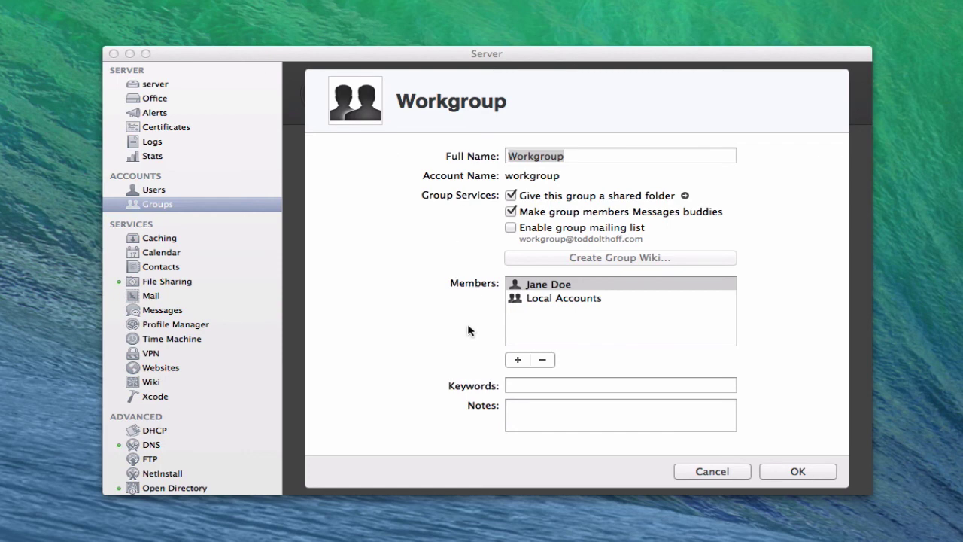
{"action": "left_click", "coordinate": [726, 471]}
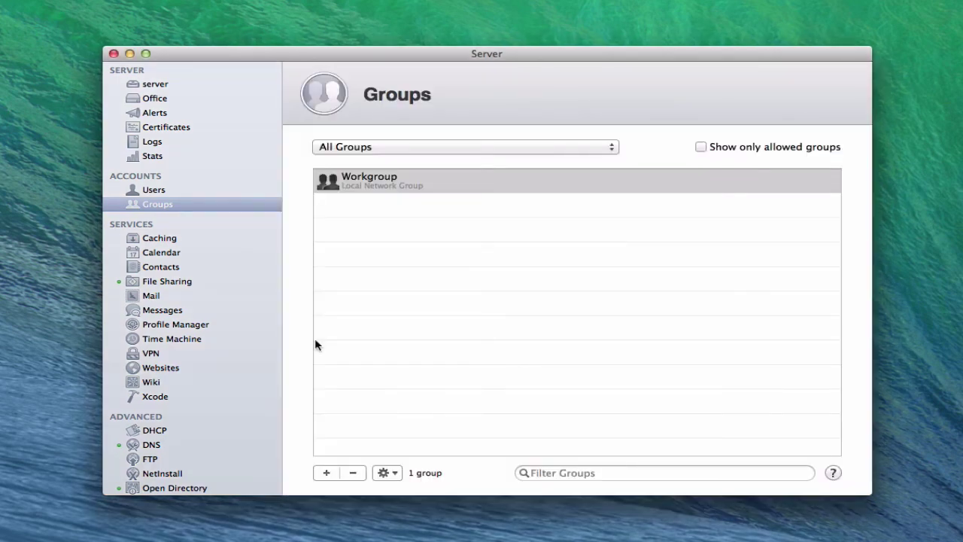
{"action": "left_click", "coordinate": [159, 280]}
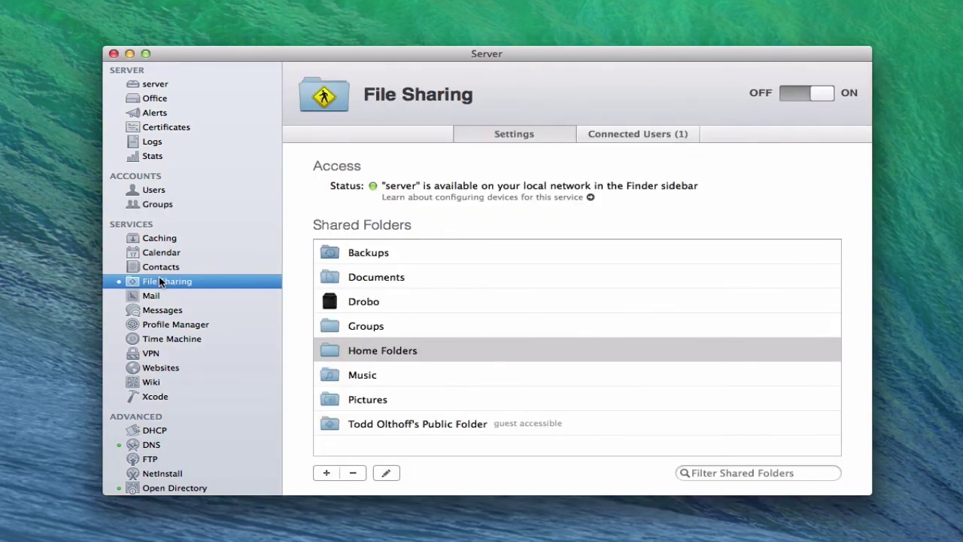
Step: Set Everyone Else to Read & Write on the Groups shared folder and save
{"action": "left_click", "coordinate": [385, 325]}
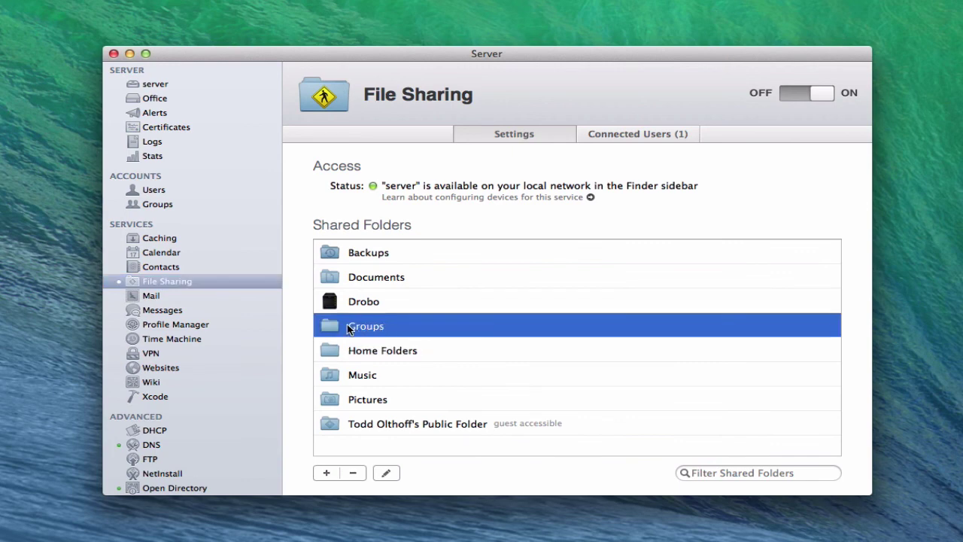
{"action": "left_click", "coordinate": [386, 473]}
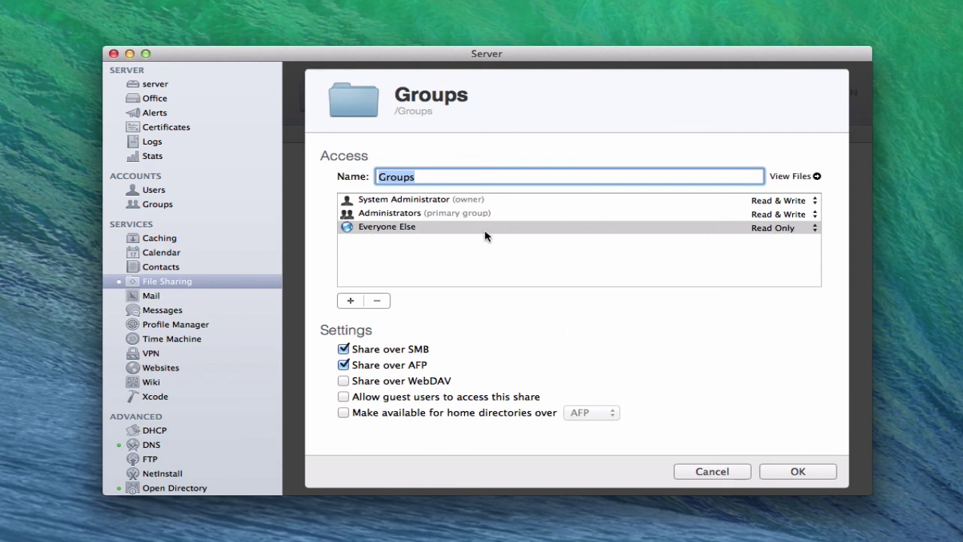
{"action": "left_click", "coordinate": [815, 228]}
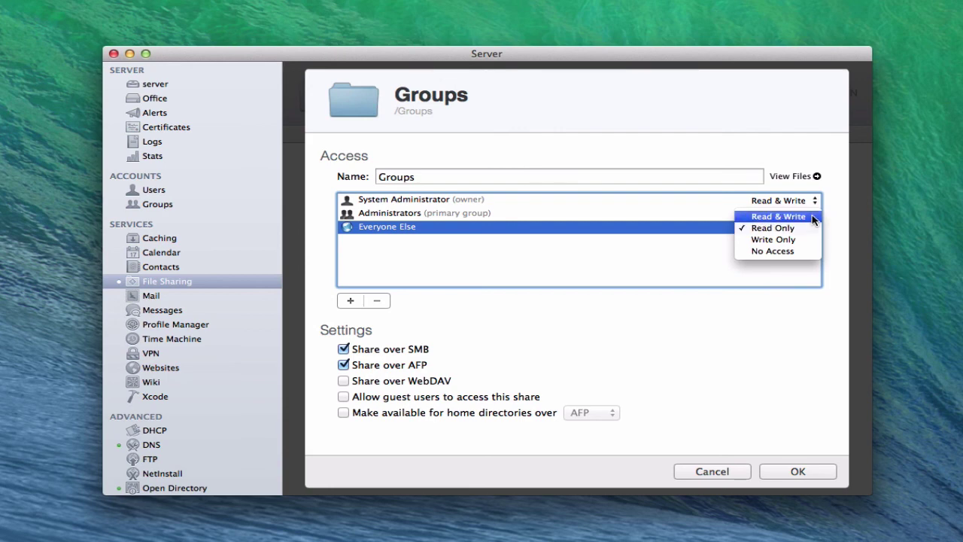
{"action": "left_click", "coordinate": [813, 218]}
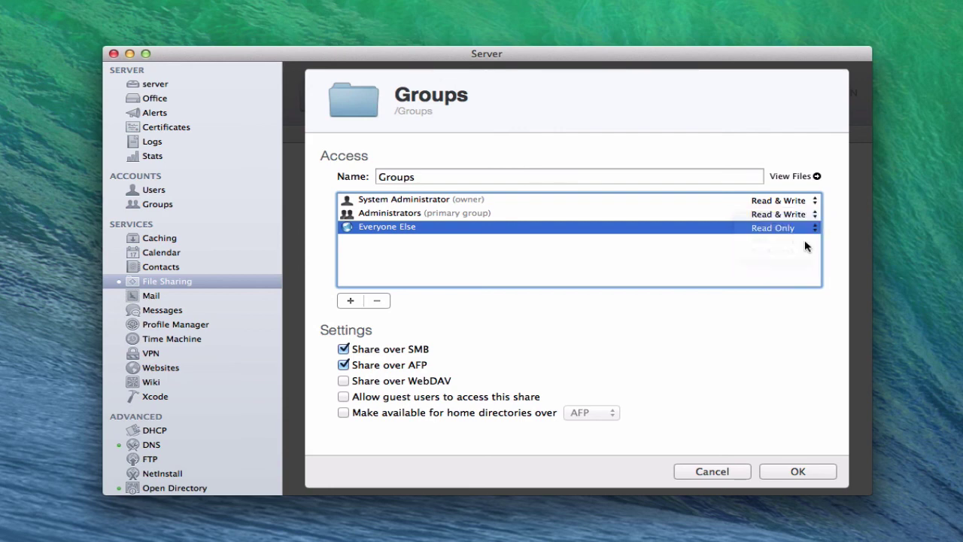
{"action": "left_click", "coordinate": [792, 472]}
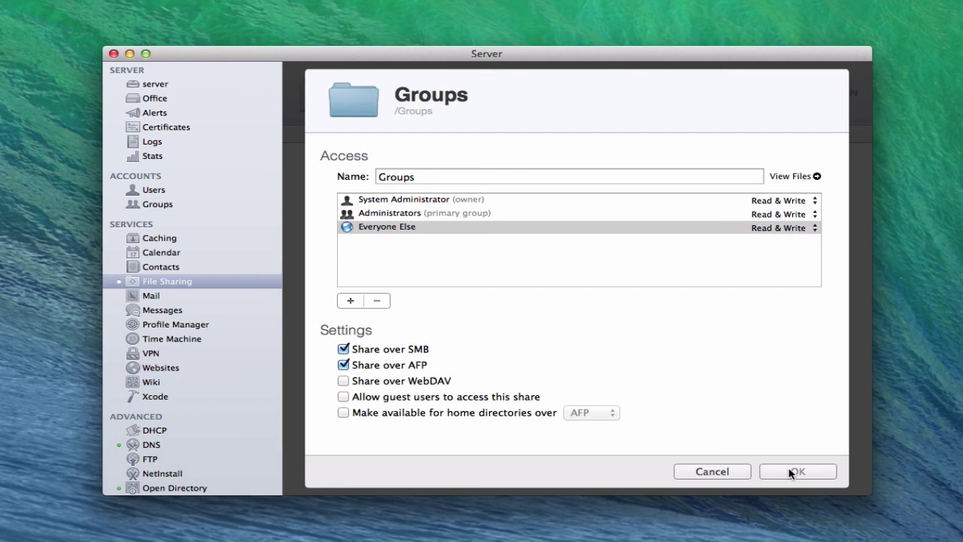